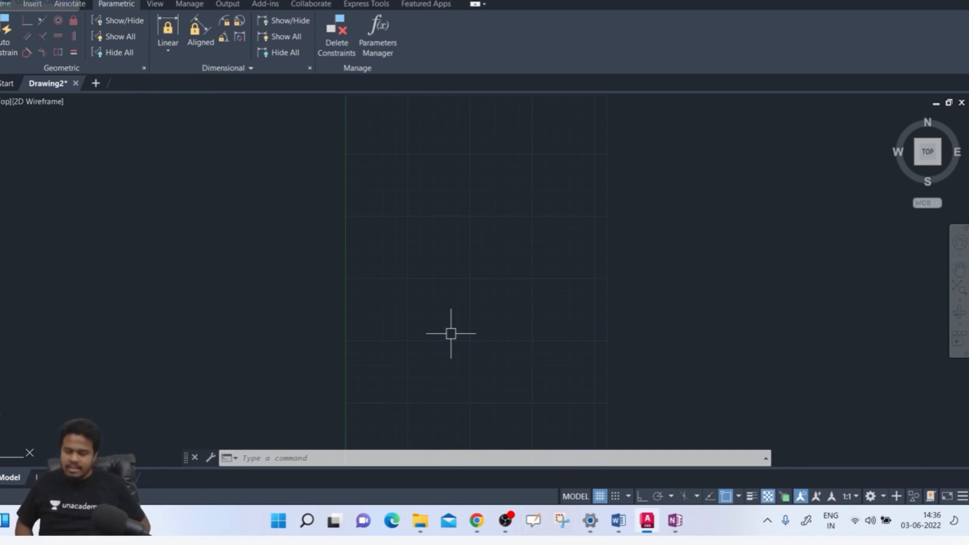
Draw a zigzag of eight connected line segments across the drawing area with the Line command.
type("l")
key("Return")
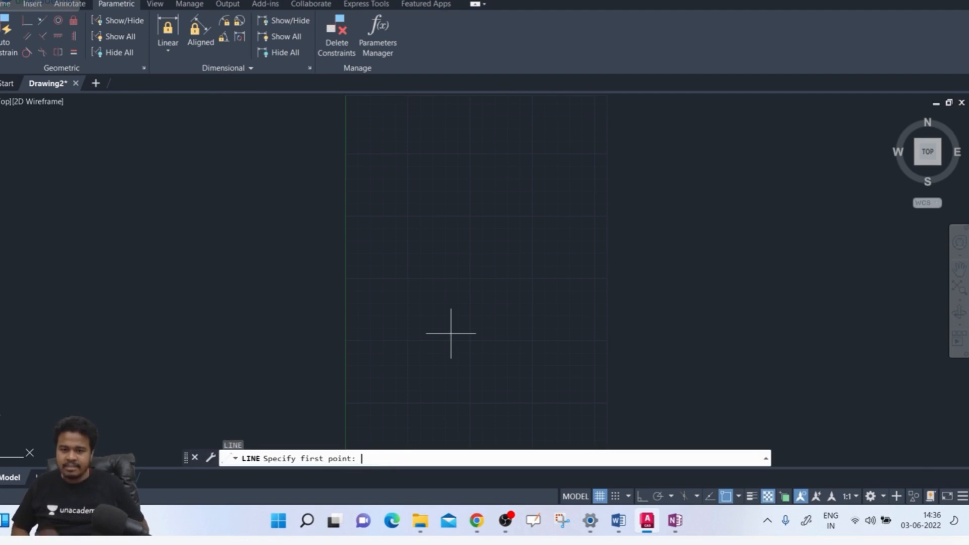
left_click(384, 306)
left_click(447, 194)
left_click(513, 253)
left_click(572, 190)
left_click(636, 262)
left_click(673, 197)
left_click(734, 270)
left_click(783, 228)
left_click(824, 298)
key("Return")
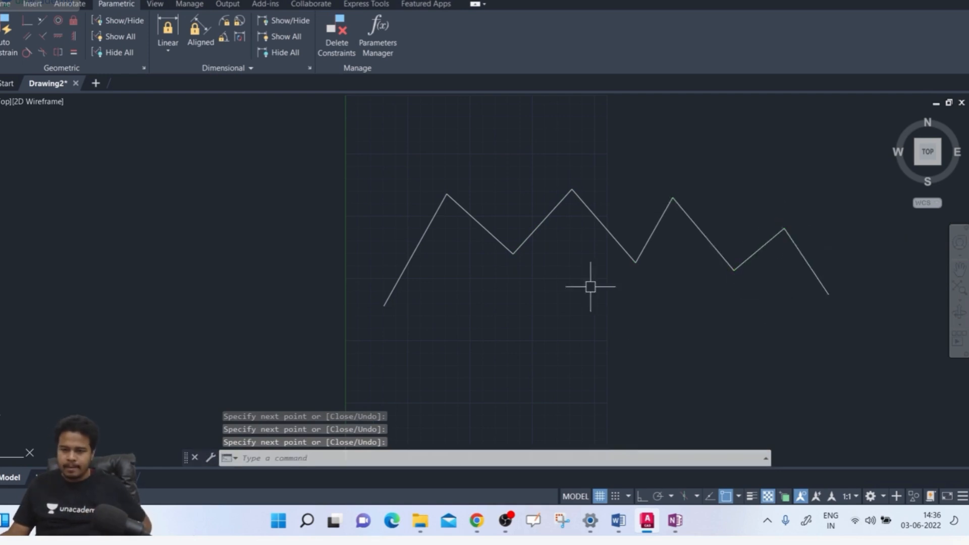
Select the eight zigzag segments one by one to examine whether they are separate objects, and clear the selection.
left_click(852, 242)
left_click(818, 290)
left_click(750, 258)
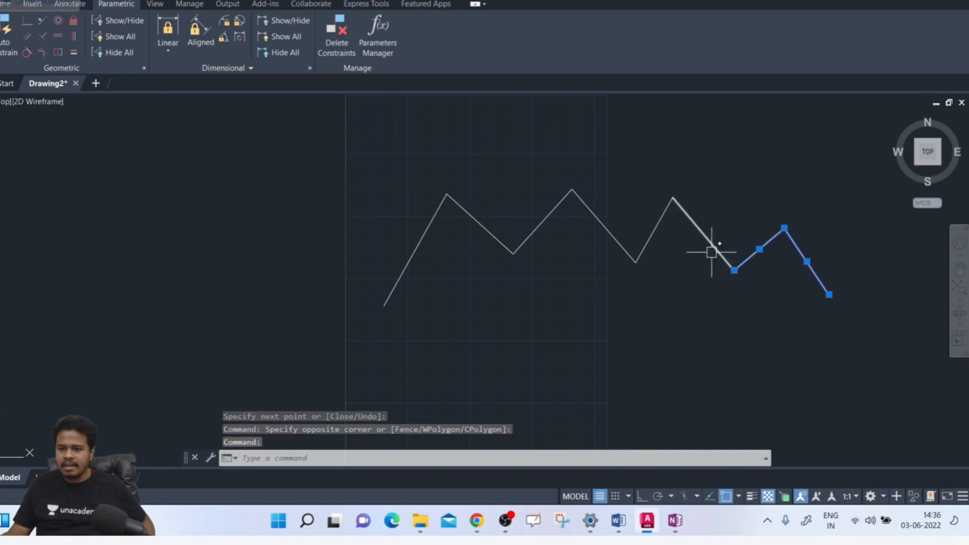
left_click(695, 224)
left_click(655, 230)
left_click(621, 245)
left_click(539, 223)
left_click(502, 236)
left_click(425, 233)
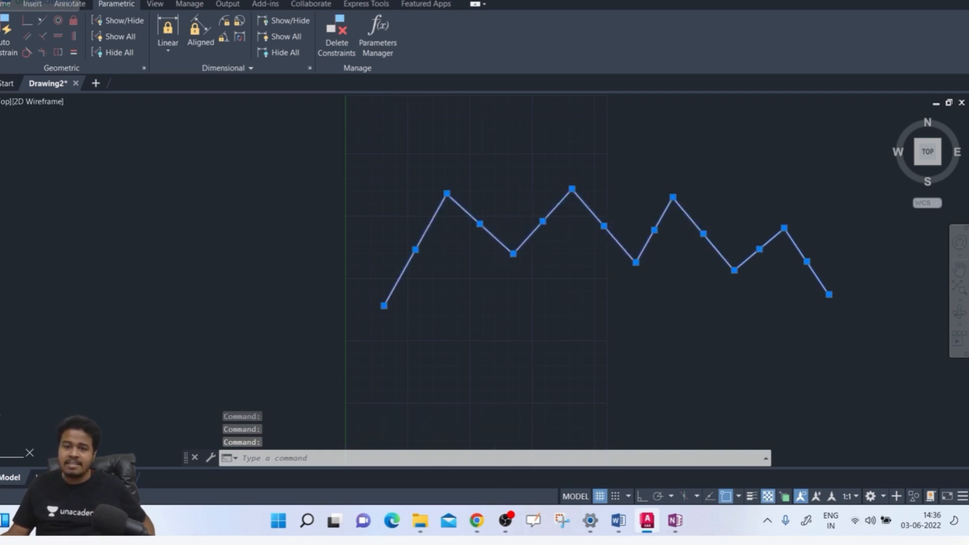
key("Escape")
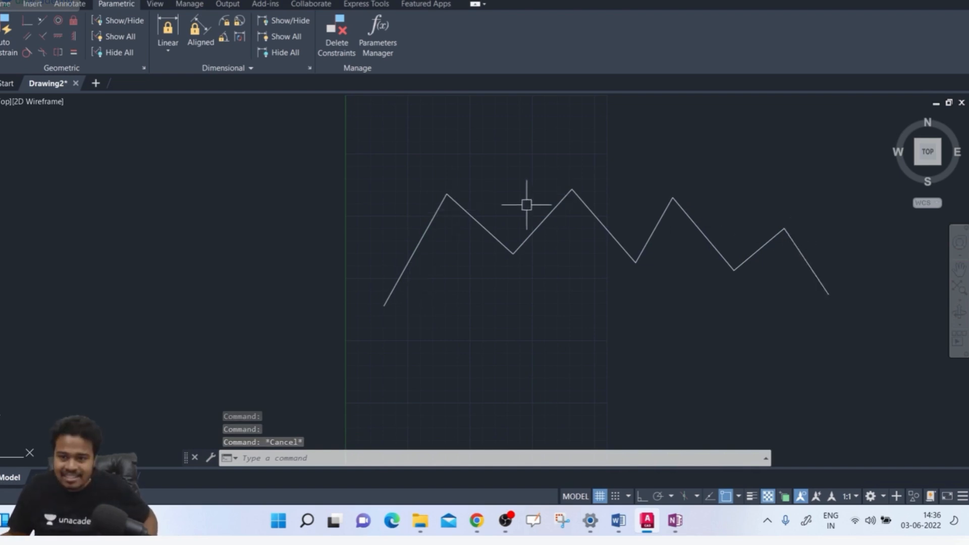
Join the first four connected segments of the zigzag, starting from its west end, into one polyline.
scroll(426, 181, "up", 3)
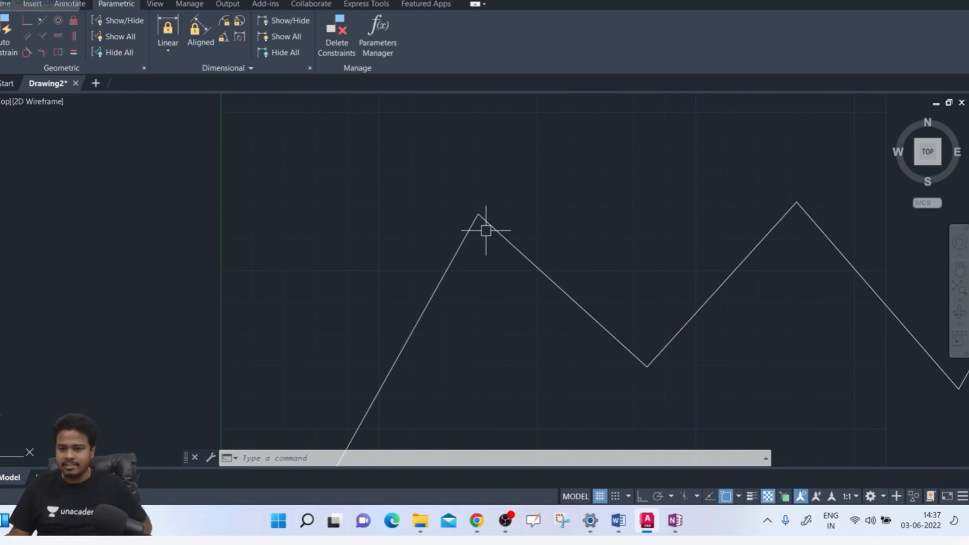
type("j")
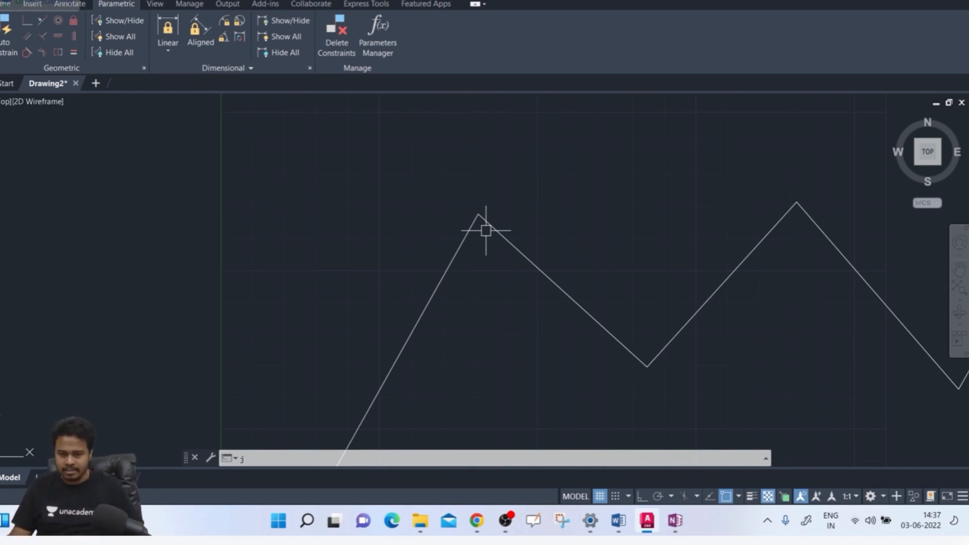
key("Return")
scroll(355, 310, "down", 2)
scroll(355, 308, "down", 2)
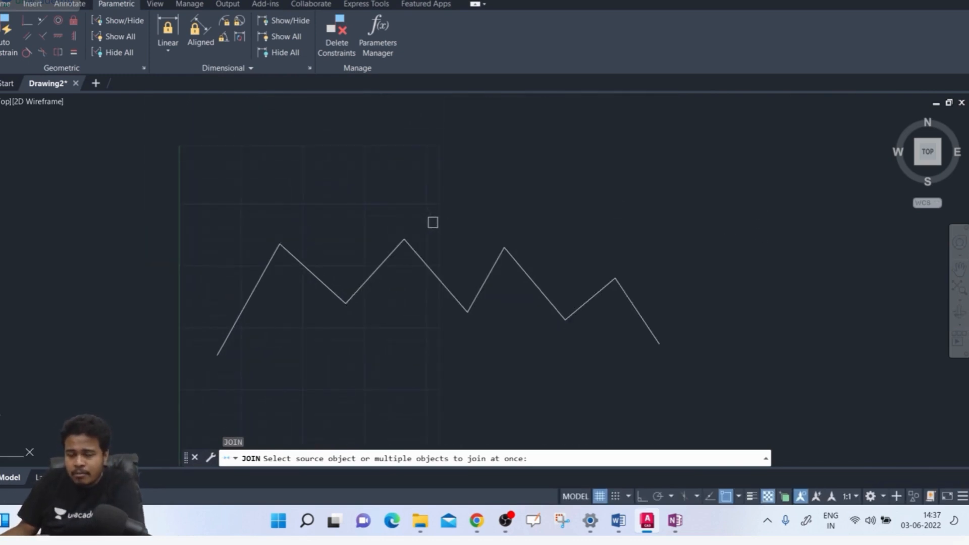
left_click(434, 212)
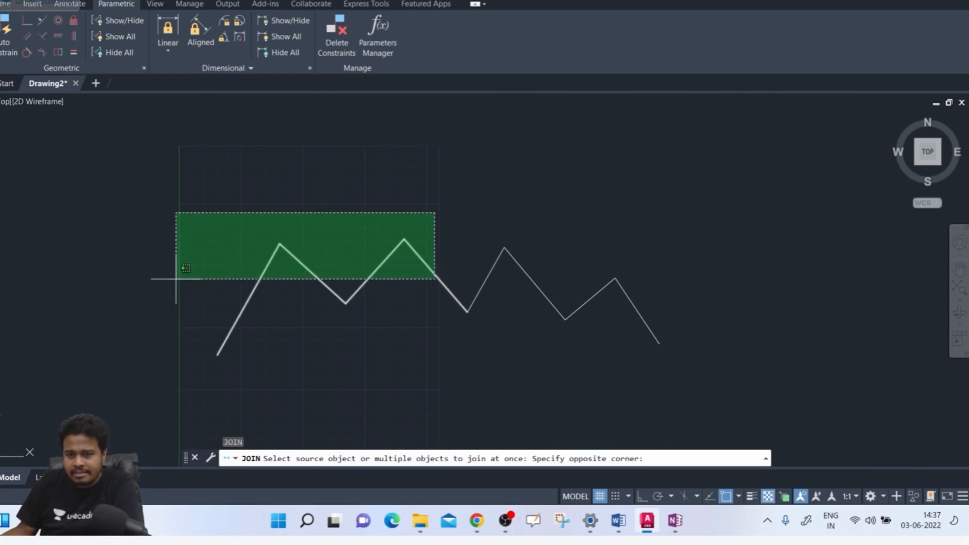
left_click(180, 287)
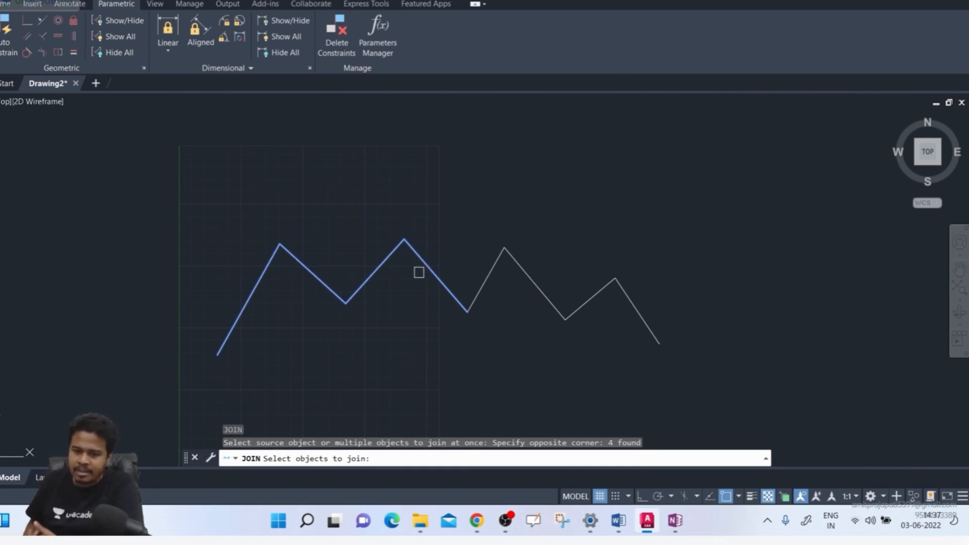
key("Return")
Inspect the joined polyline and the four remaining line segments by selecting them, clearing each selection.
left_click(396, 247)
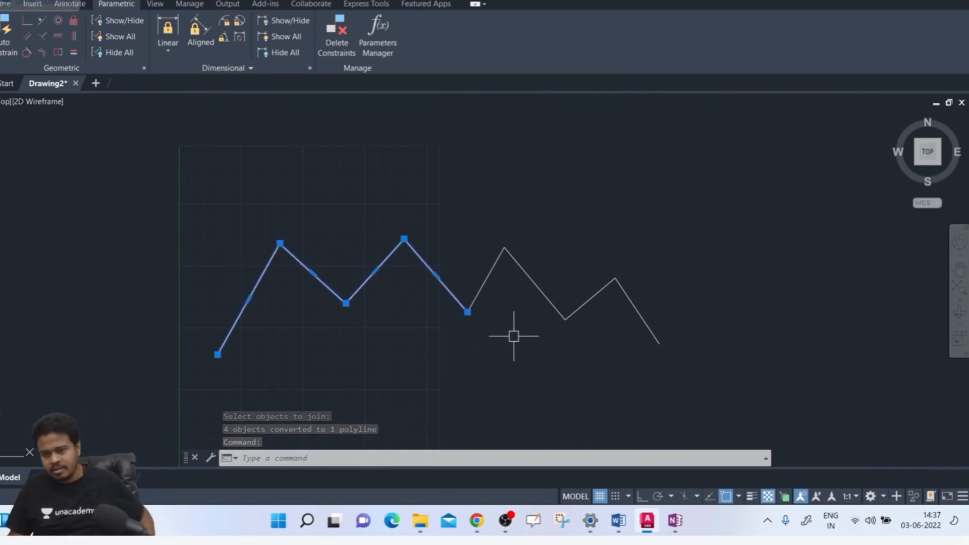
key("Escape")
left_click(461, 237)
left_click(378, 256)
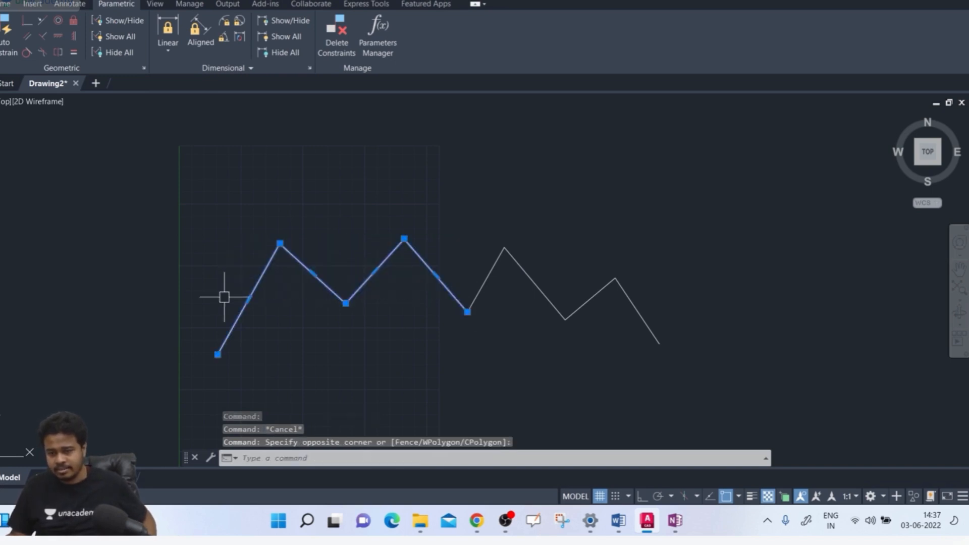
key("Escape")
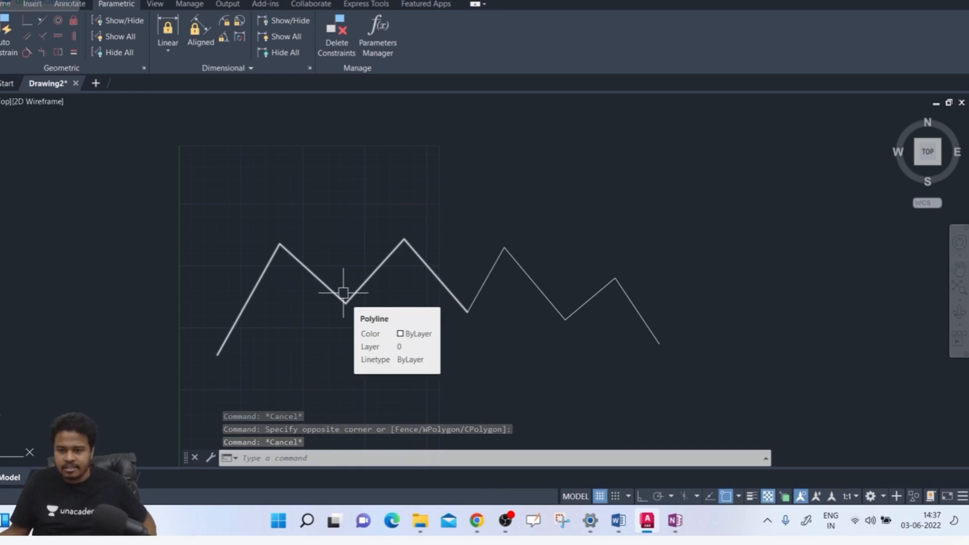
key("Escape")
left_click(494, 265)
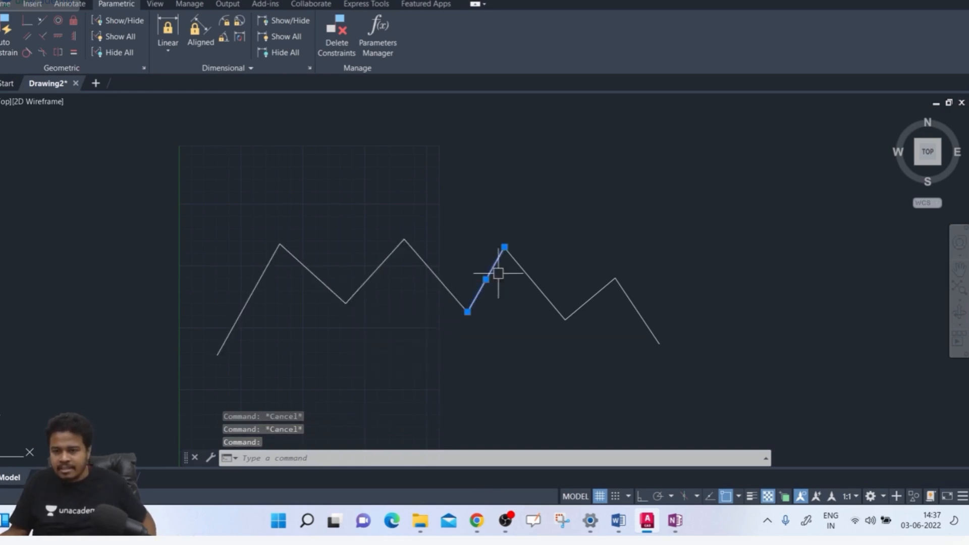
left_click(524, 273)
left_click(587, 303)
left_click(628, 310)
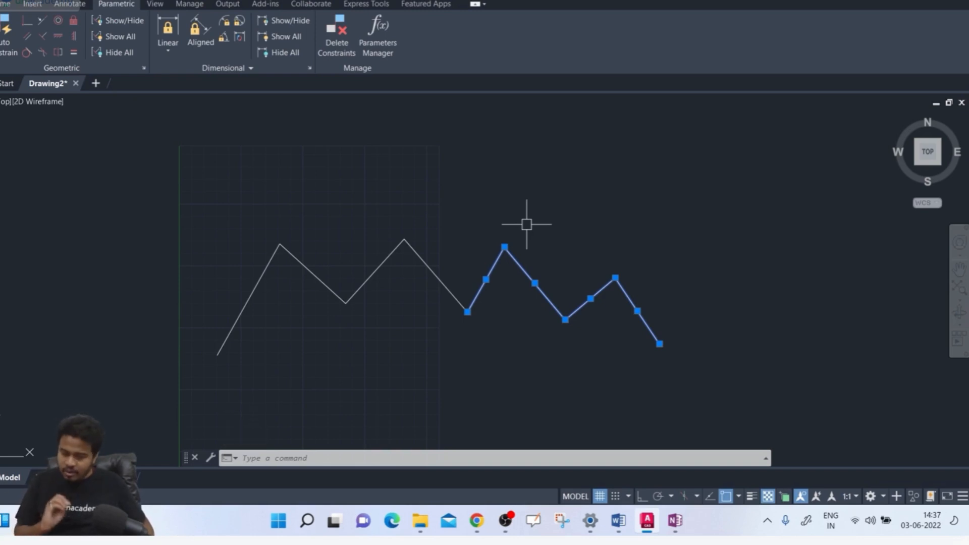
key("Escape")
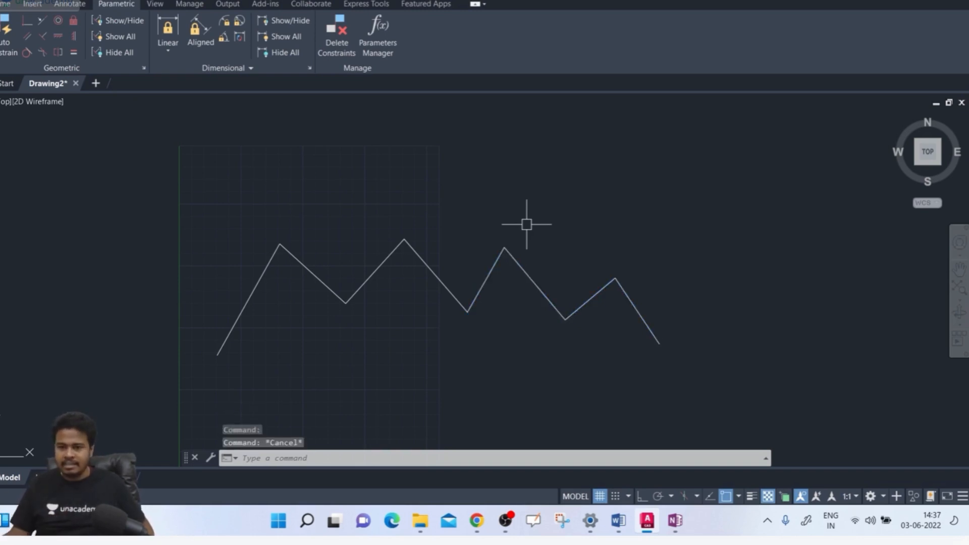
Join the four-segment polyline with the four remaining line segments of the zigzag.
type("j")
key("Return")
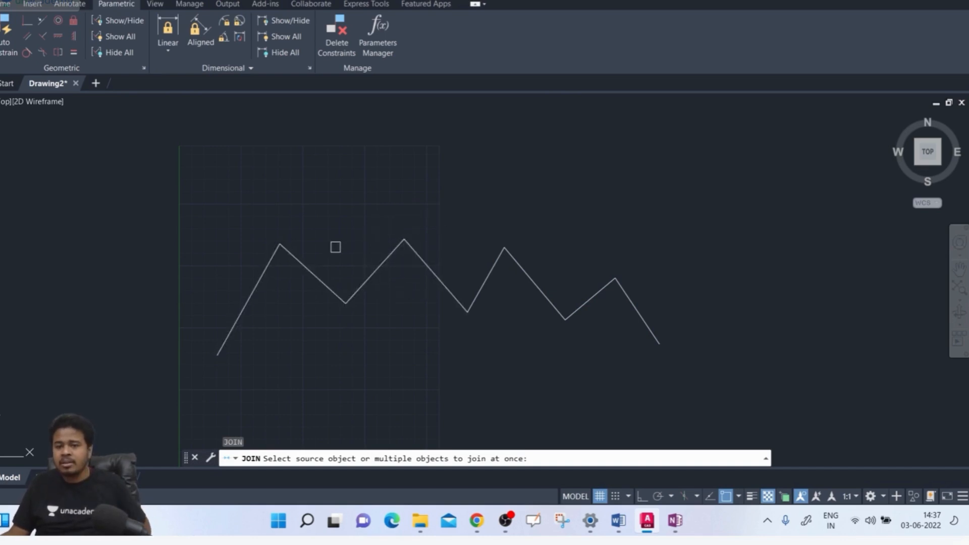
left_click(411, 254)
left_click(487, 276)
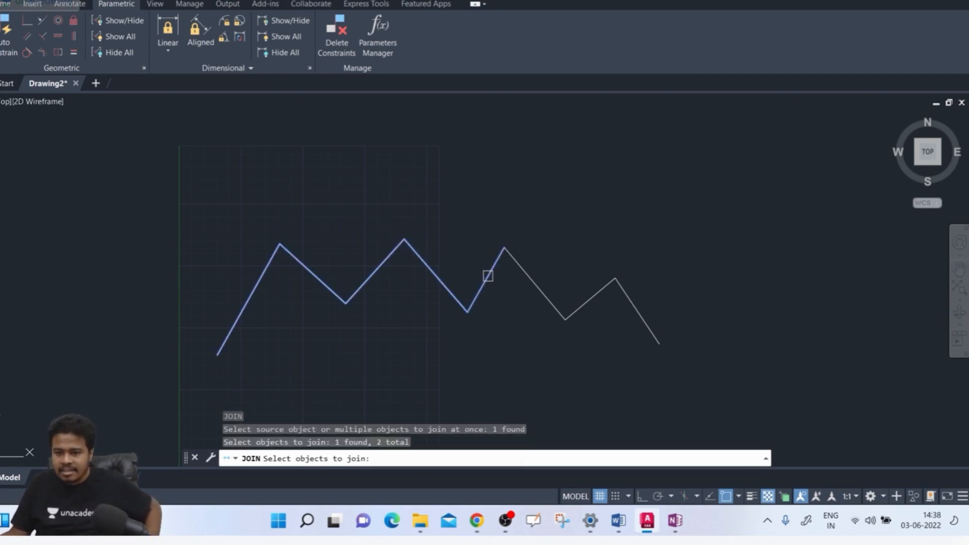
left_click(515, 270)
left_click(588, 294)
left_click(630, 295)
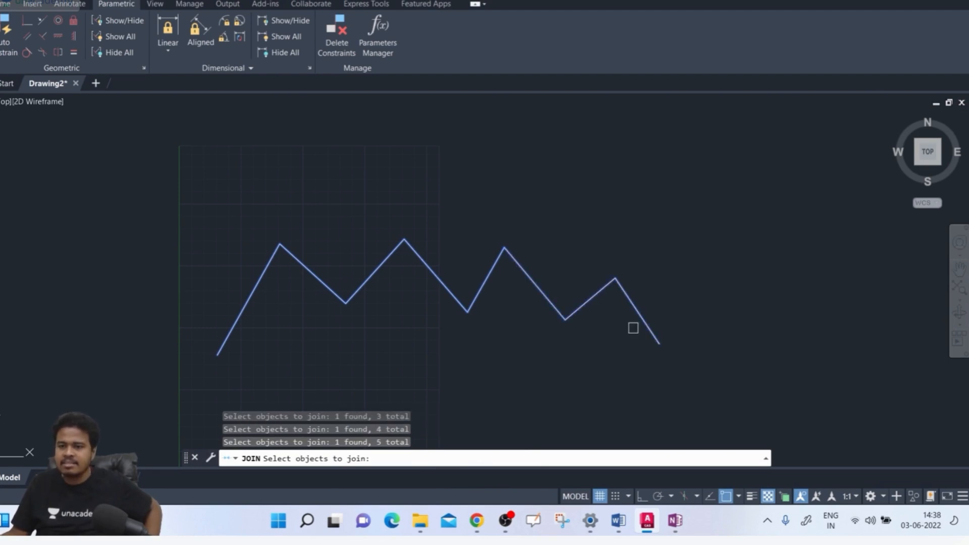
key("Return")
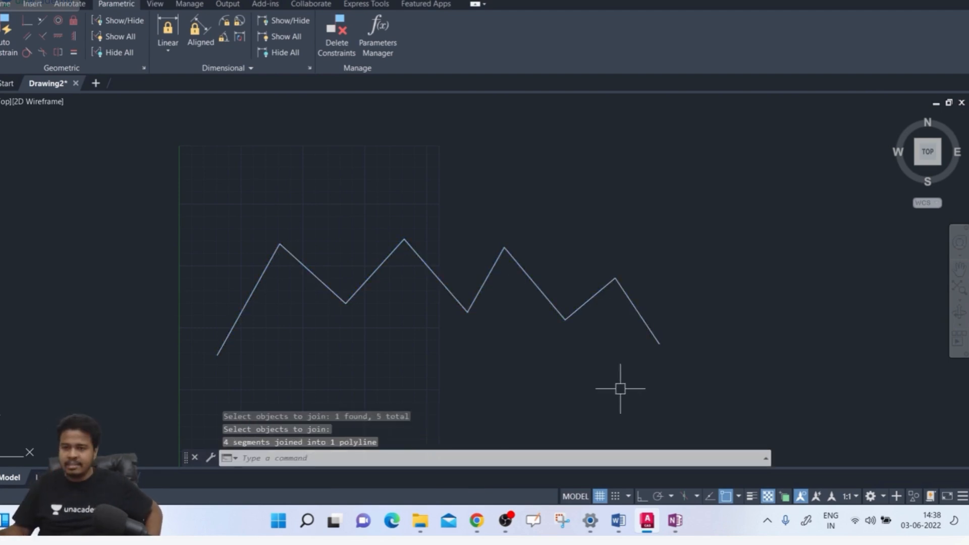
Select the fully joined zigzag to check that it behaves as a single object, and clear the selection.
left_click(703, 309)
left_click(646, 364)
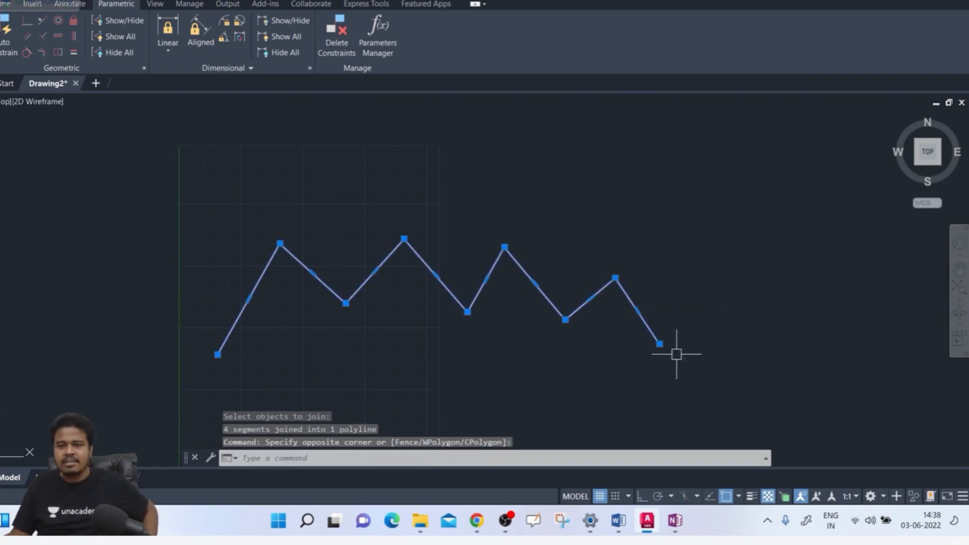
key("Escape")
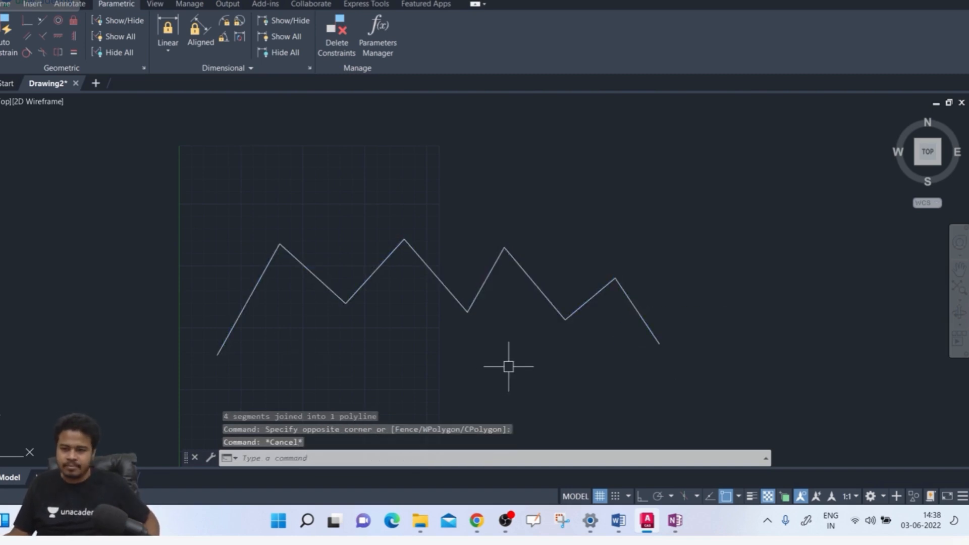
left_click(526, 274)
key("Escape")
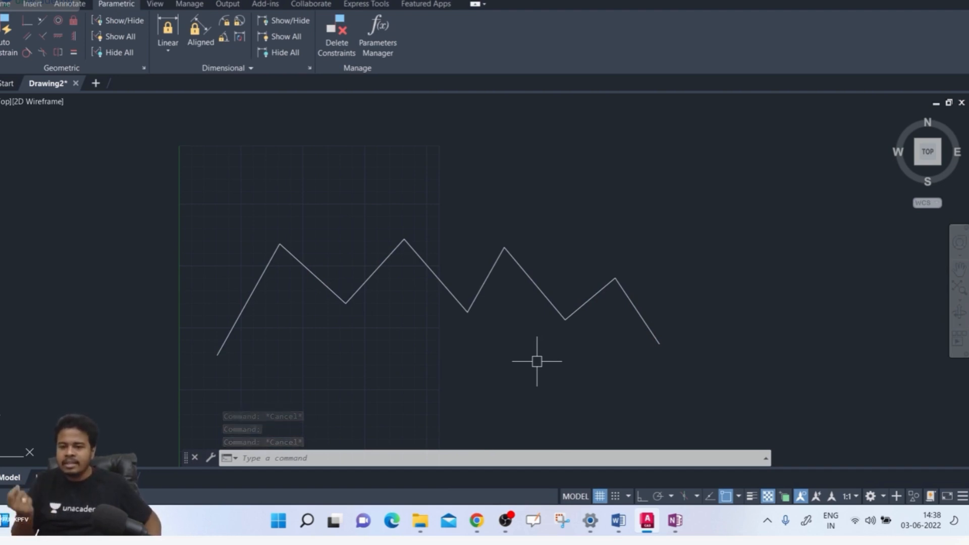
Explode the joined zigzag polyline into its component line segments.
type("ex")
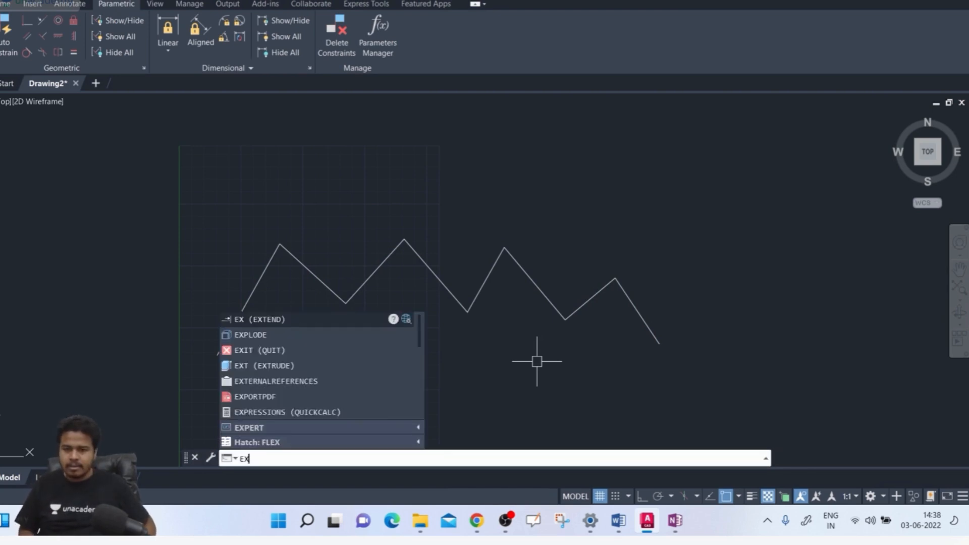
type("p")
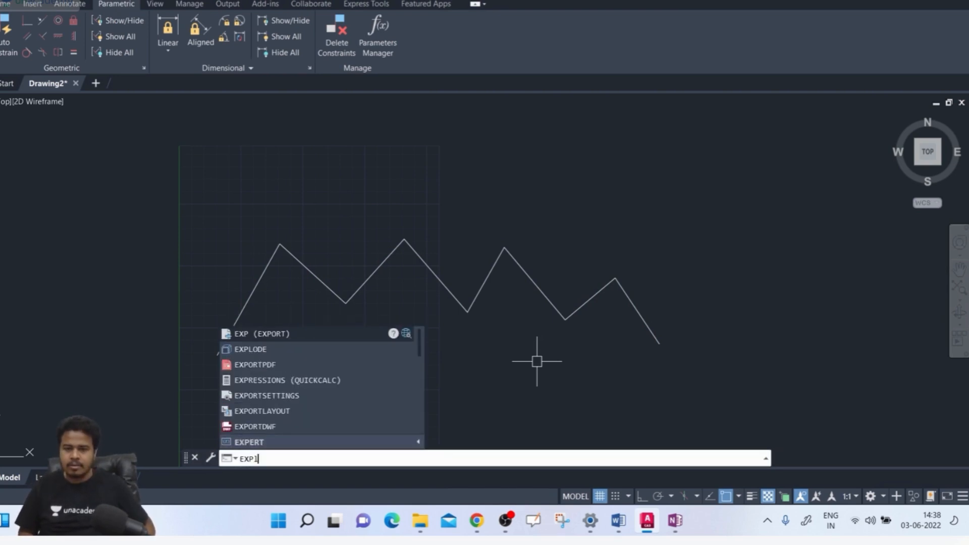
type("l")
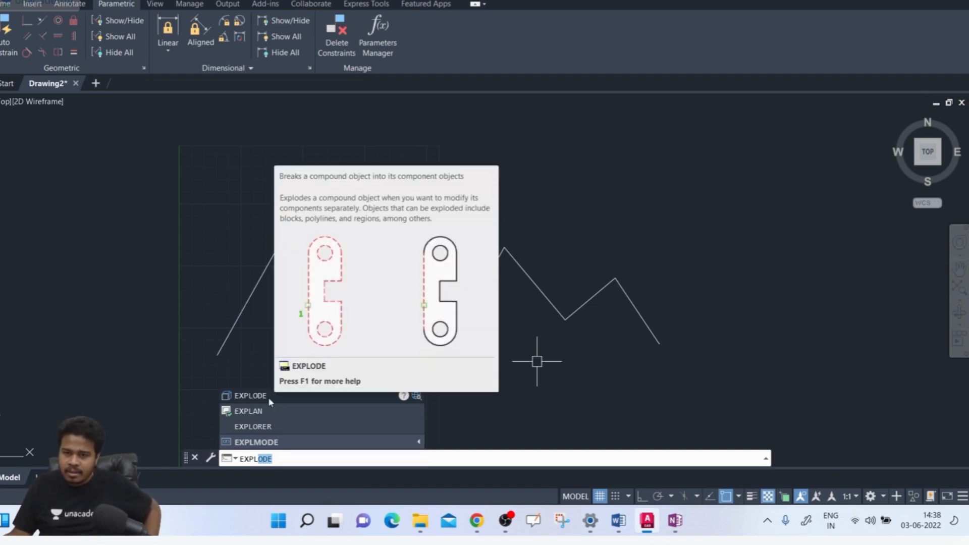
left_click(269, 399)
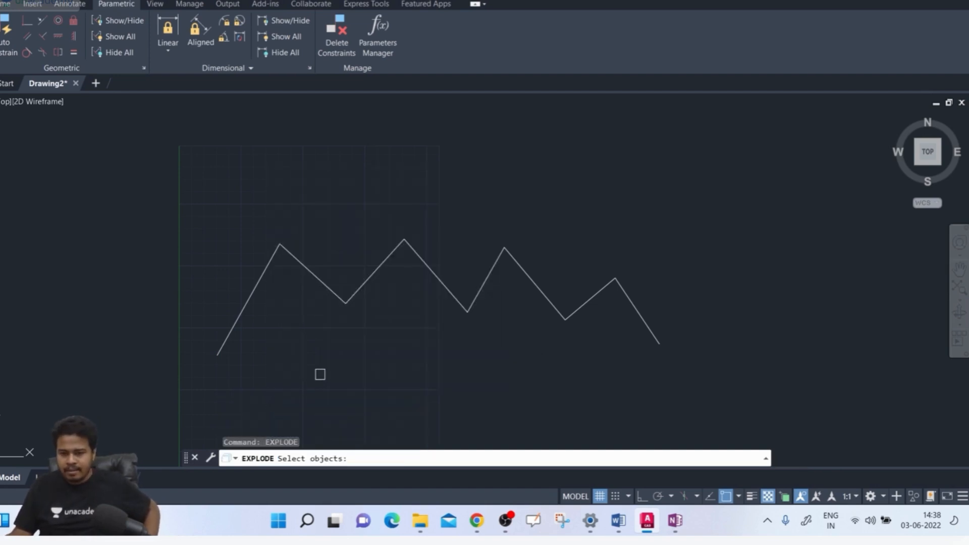
left_click(642, 318)
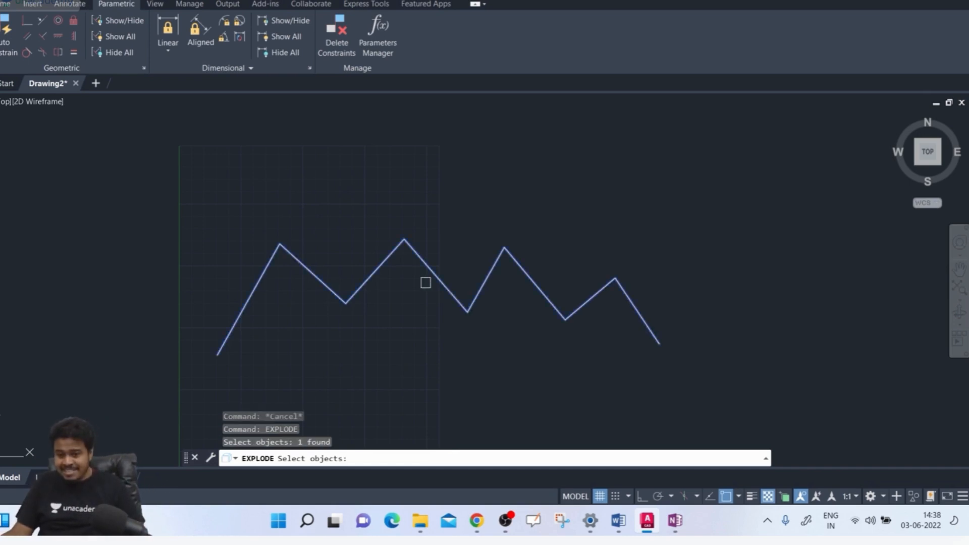
key("Return")
Select all eight exploded segments individually to examine whether they are separate, and clear the selection.
left_click(359, 281)
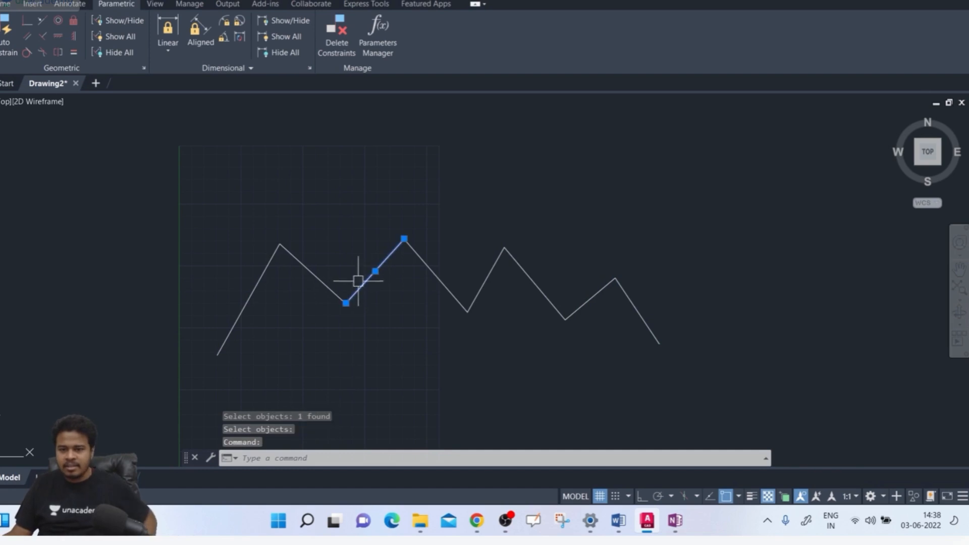
left_click(304, 266)
left_click(264, 275)
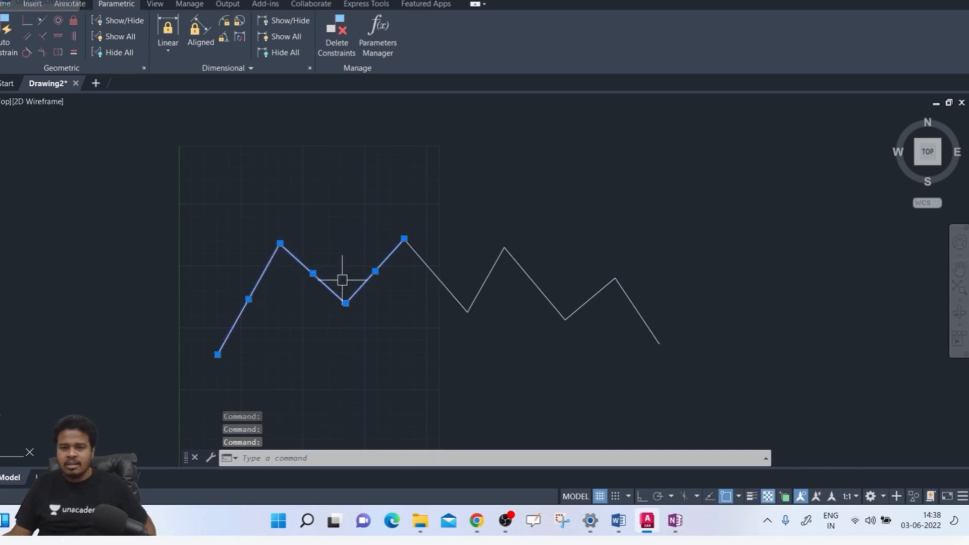
left_click(424, 261)
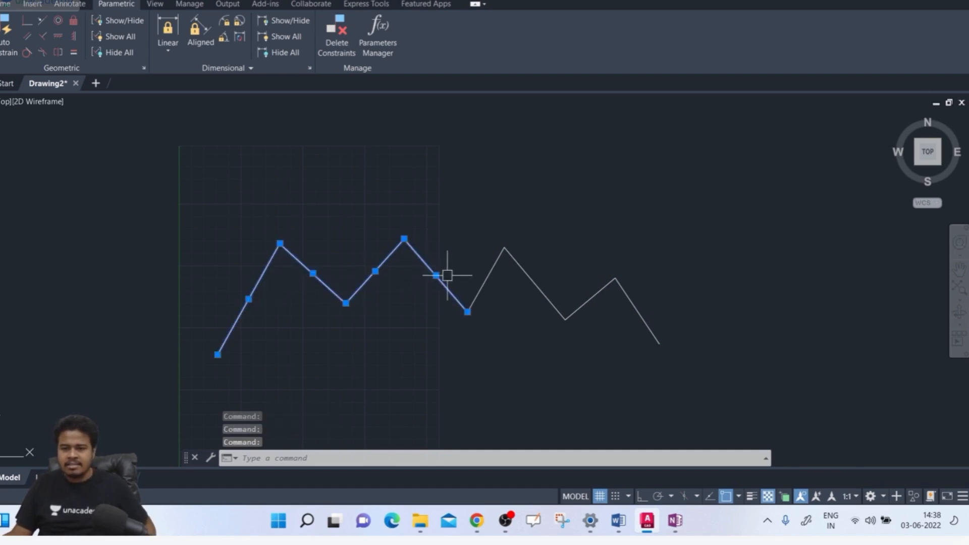
left_click(486, 276)
left_click(524, 272)
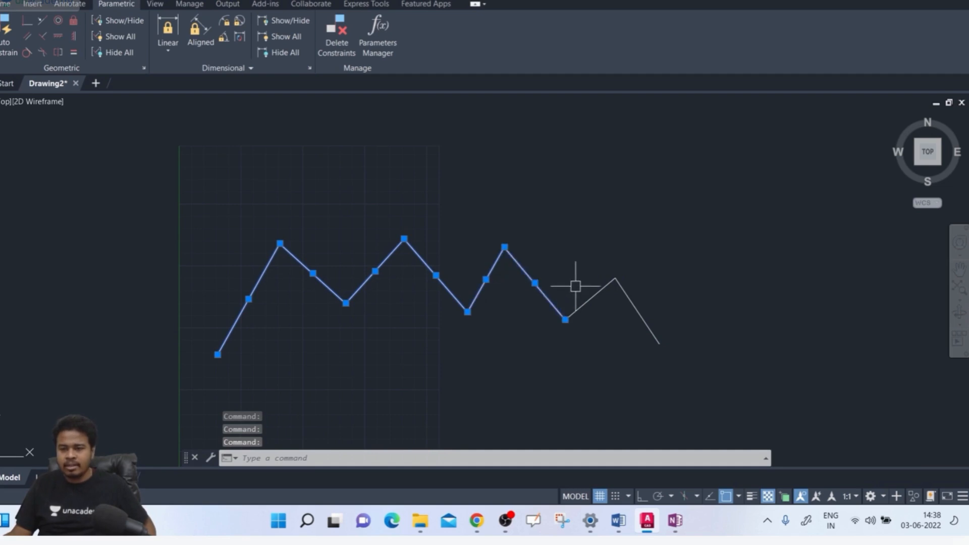
left_click(591, 297)
left_click(627, 304)
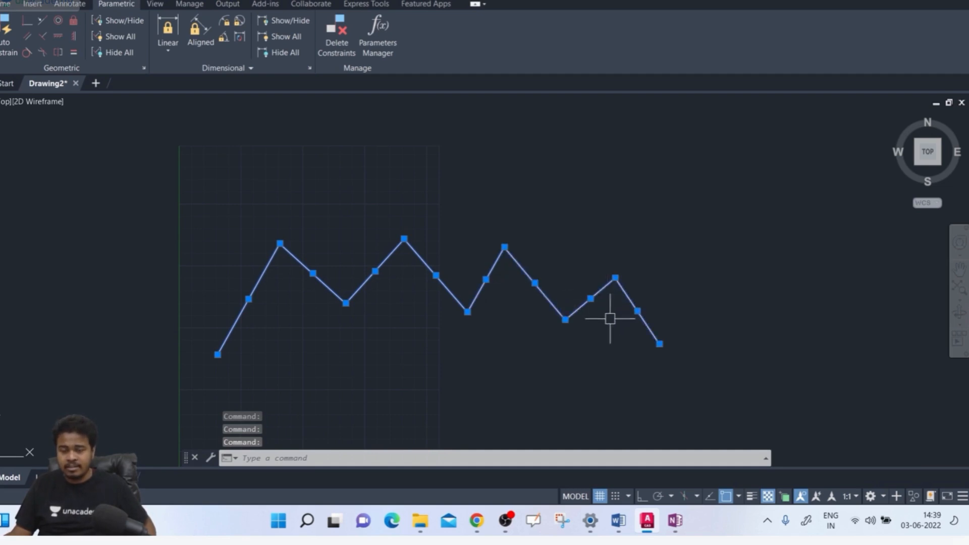
key("Escape")
Pick the zigzag's segments one after another again to check that each is an independent line, and clear the selection.
left_click(271, 272)
left_click(240, 281)
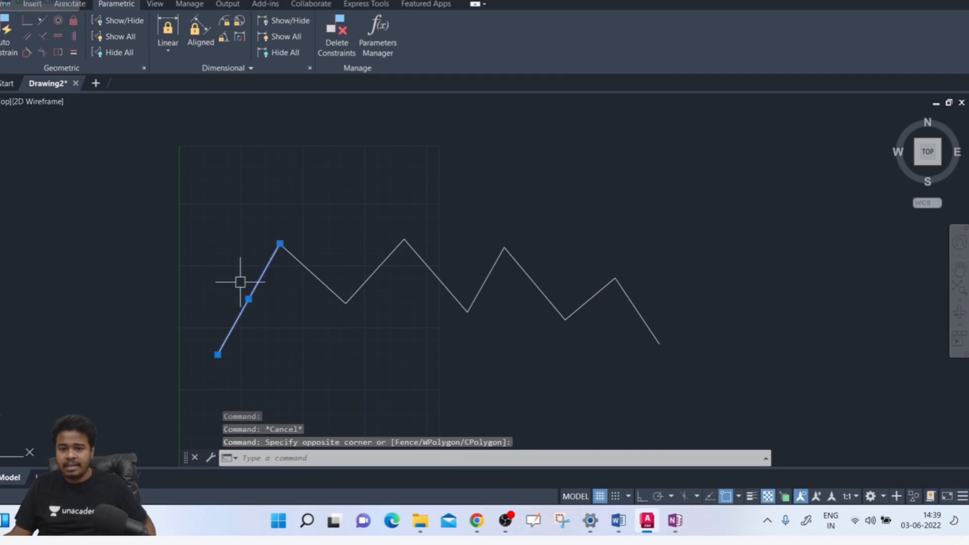
left_click(306, 271)
left_click(368, 278)
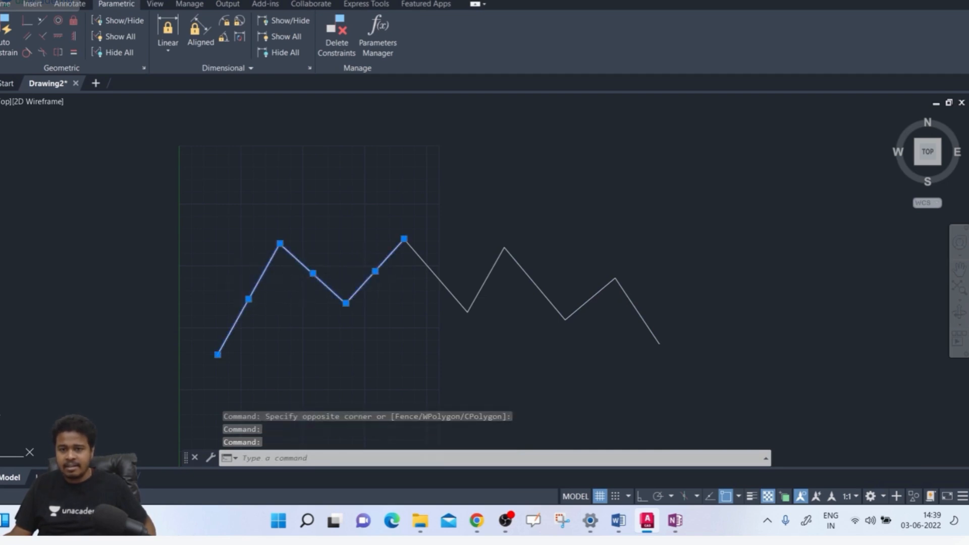
left_click(435, 272)
left_click(489, 272)
left_click(522, 274)
left_click(586, 297)
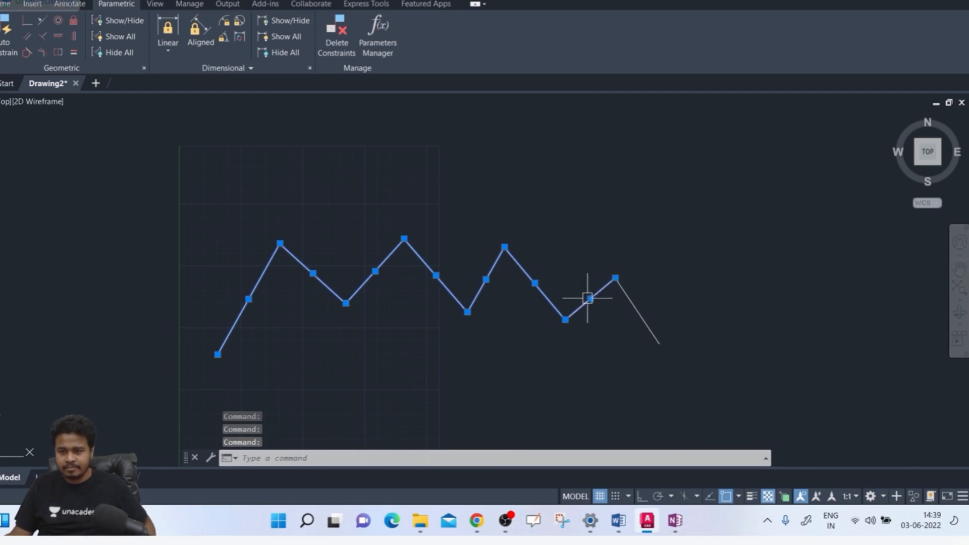
left_click(620, 287)
key("Escape")
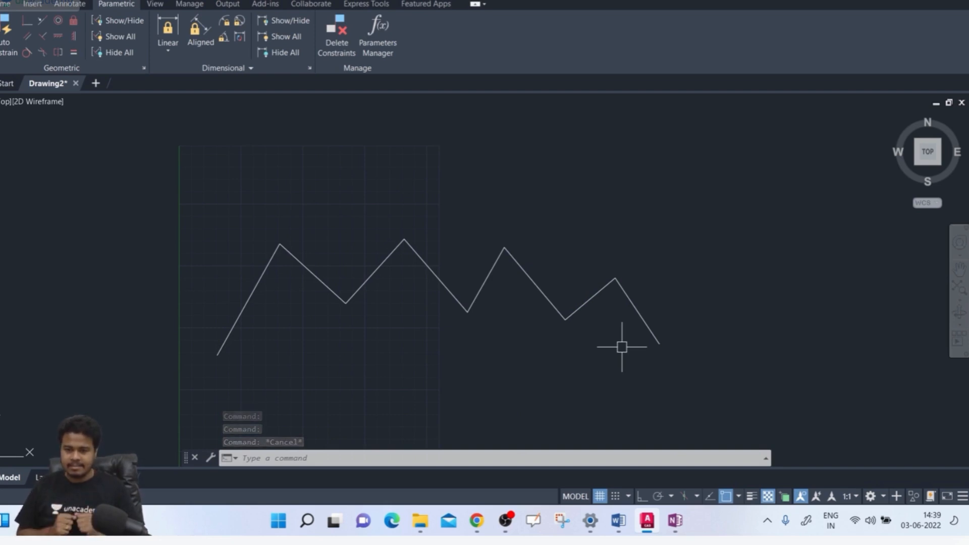
Draw a wide rectangle in the empty area just above the right half of the zigzag.
type("re")
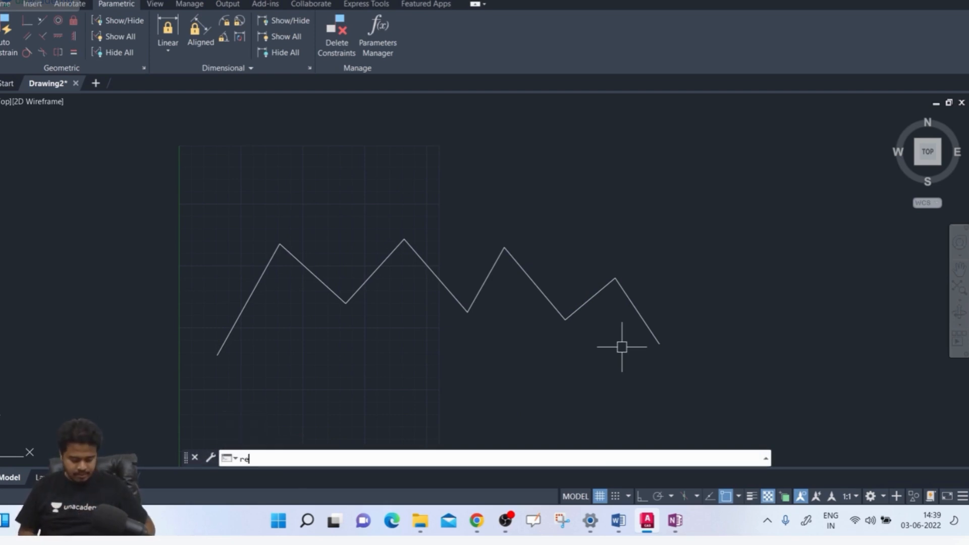
type("c")
key("Return")
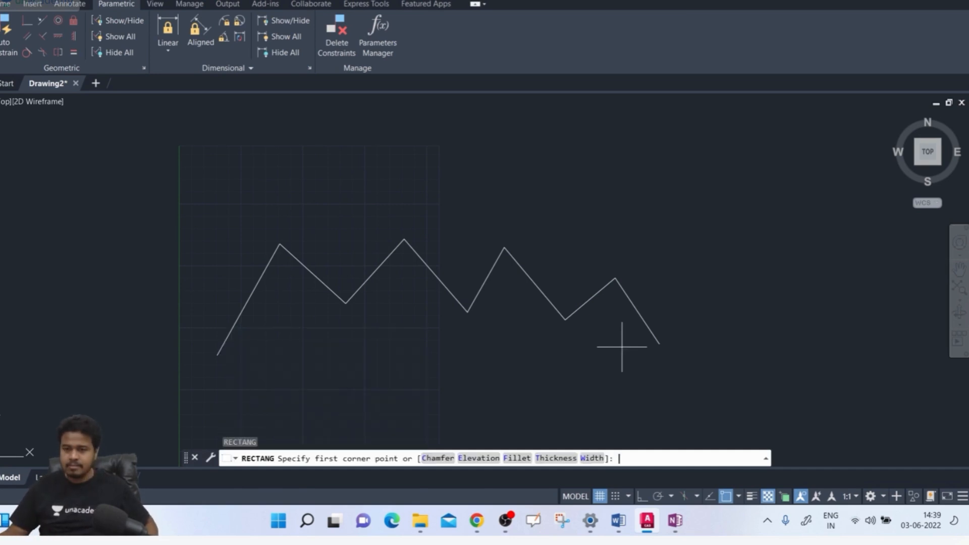
left_click(453, 230)
left_click(654, 141)
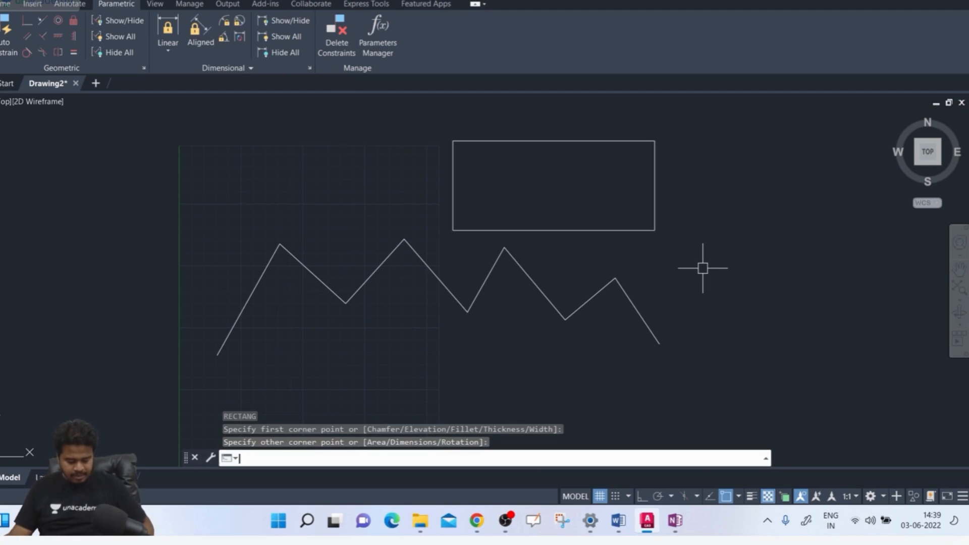
key("Escape")
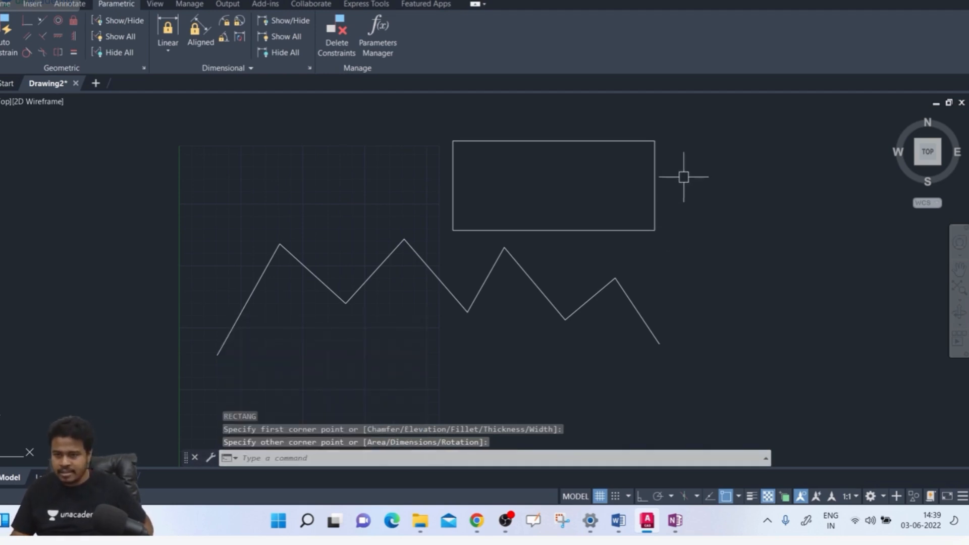
Select the rectangle by its right side to check whether it behaves as a single object, and clear the selection.
left_click(684, 176)
left_click(628, 194)
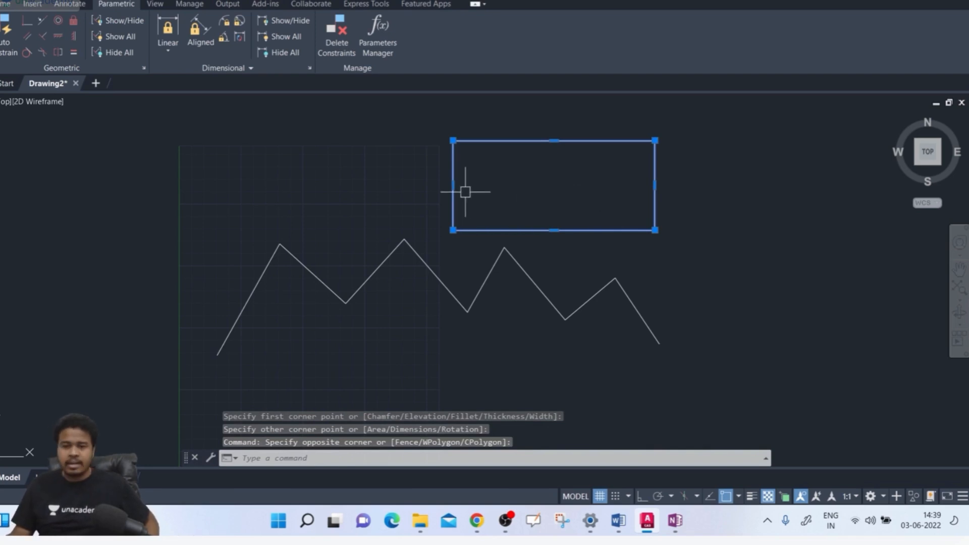
key("Escape")
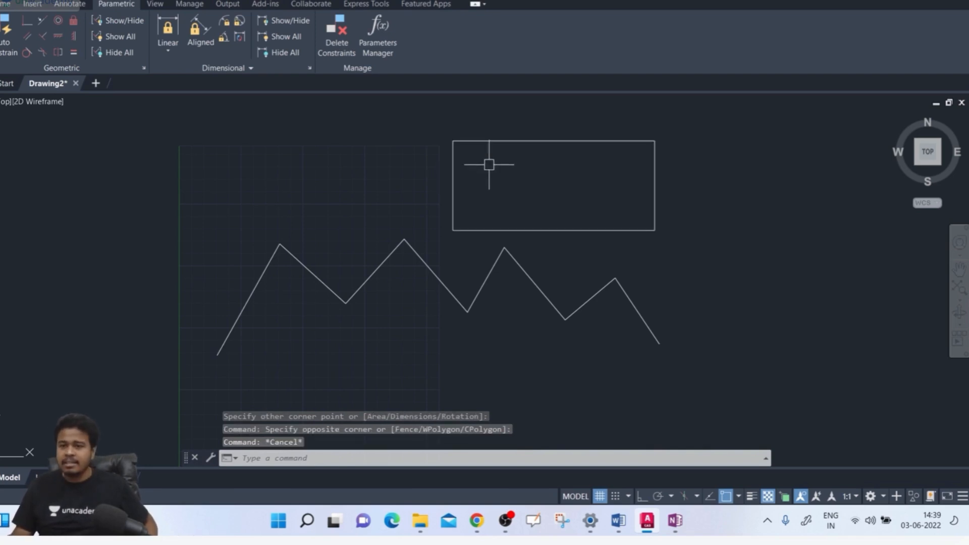
left_click(685, 184)
left_click(660, 177)
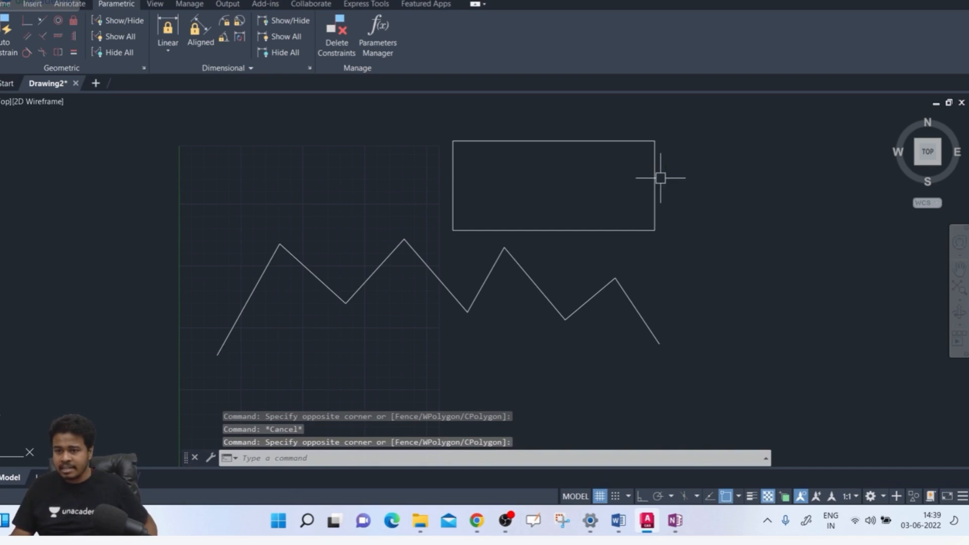
left_click(686, 166)
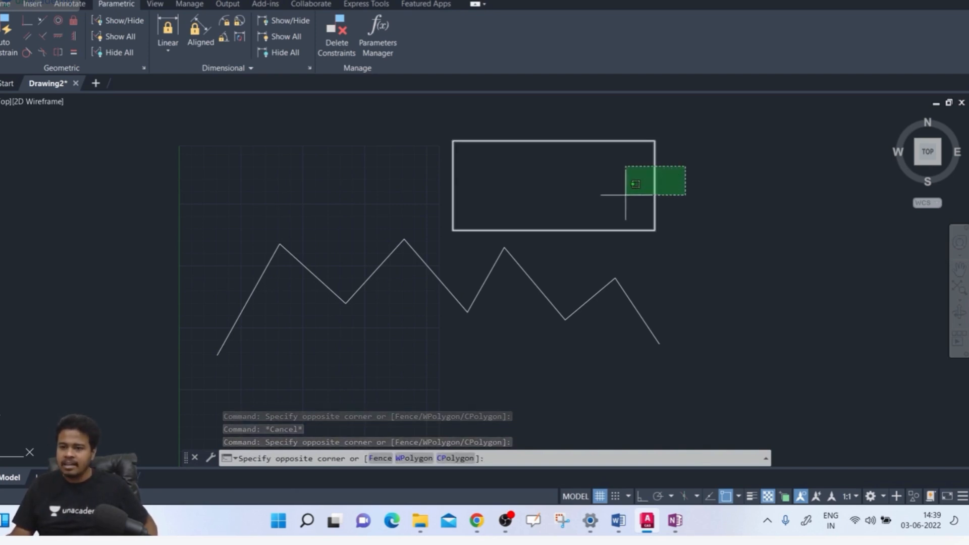
left_click(593, 208)
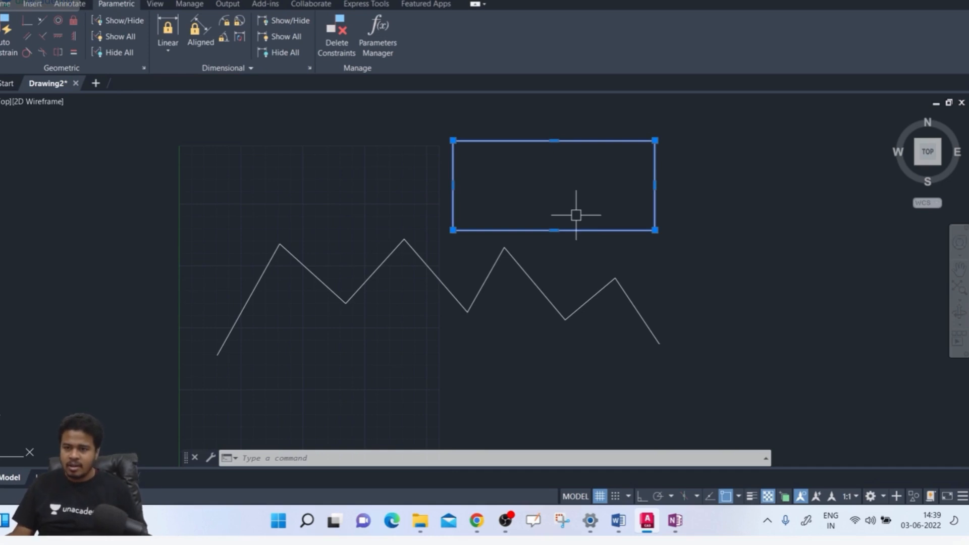
left_click(664, 158)
key("Escape")
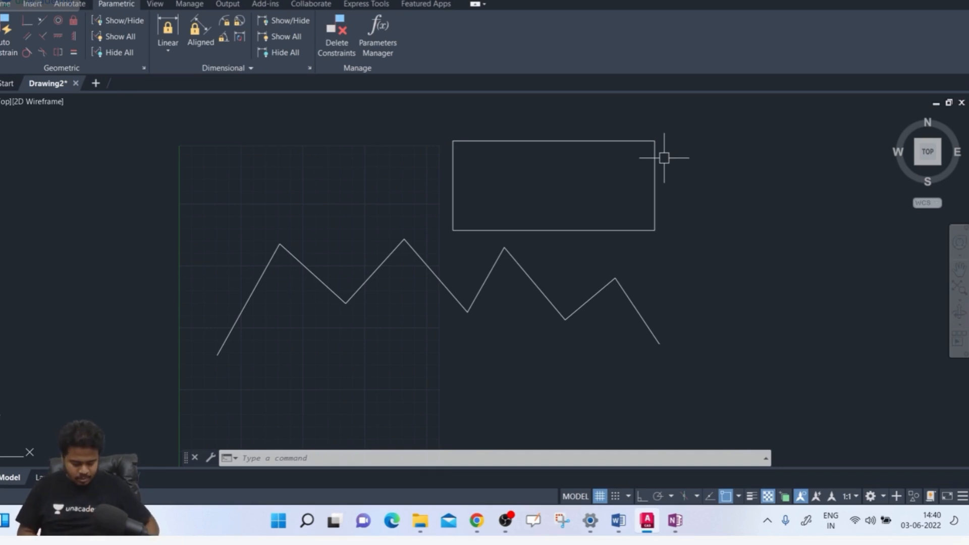
Explode the rectangle into its separate side lines.
type("EXPL")
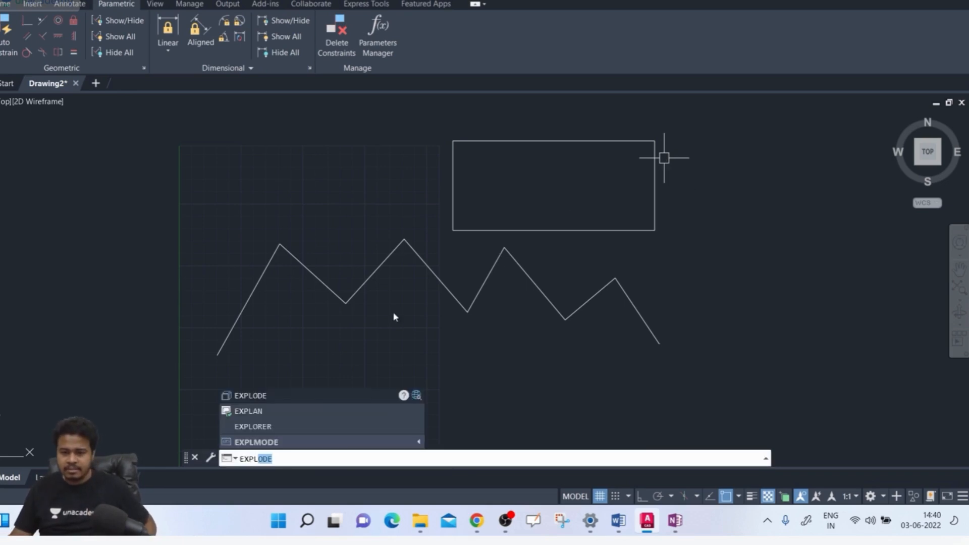
left_click(276, 392)
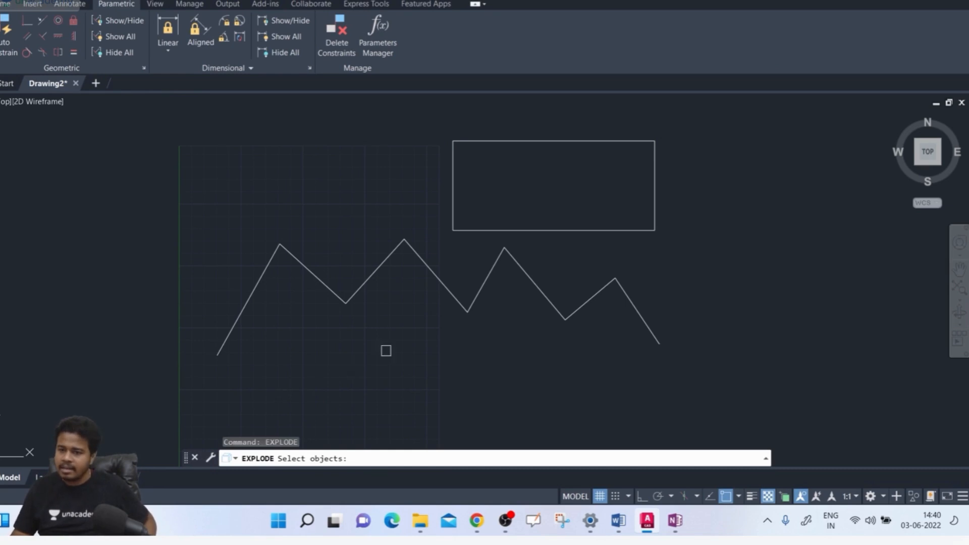
left_click(644, 227)
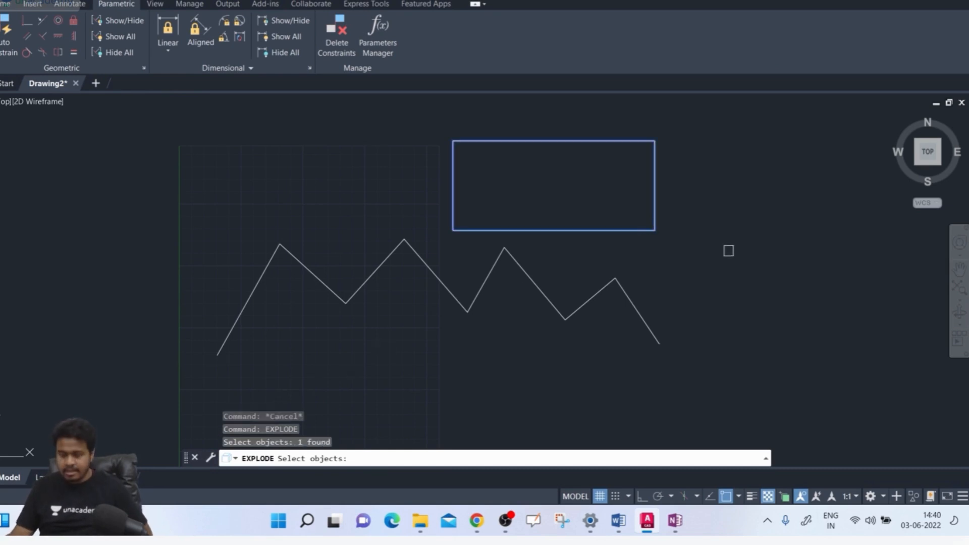
key("Return")
Select the exploded rectangle's four sides individually to check that they are separate lines, and clear the selection.
left_click(669, 179)
left_click(627, 191)
left_click(592, 124)
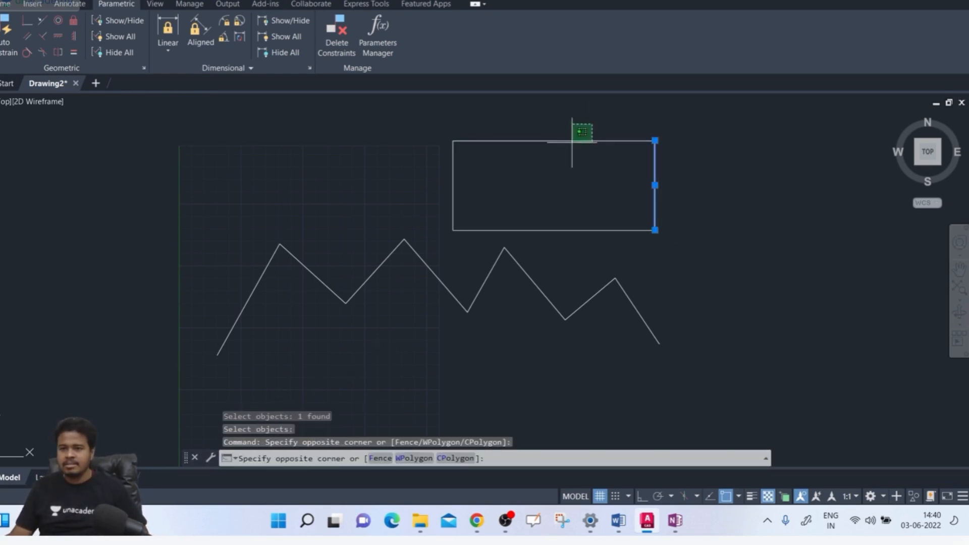
left_click(571, 142)
left_click(480, 160)
left_click(417, 190)
left_click(600, 209)
left_click(556, 243)
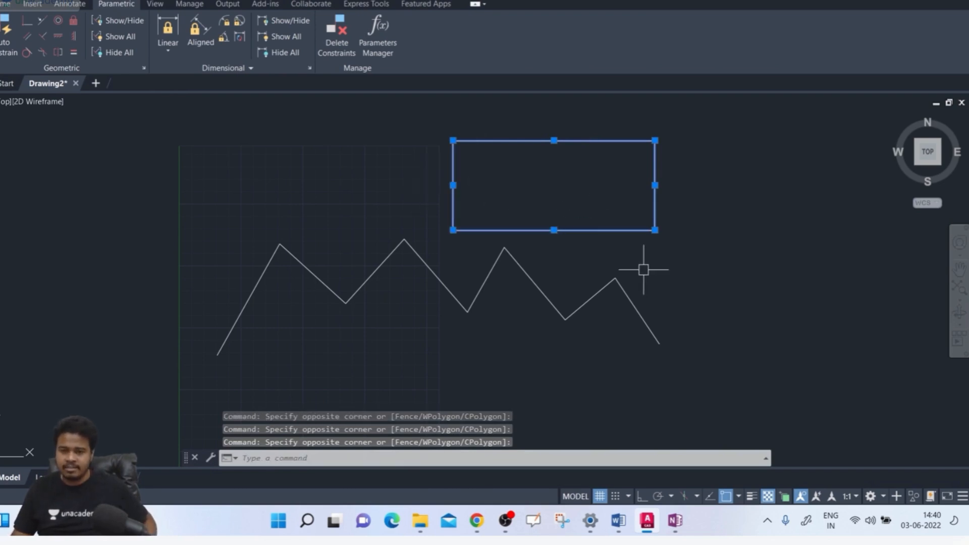
key("Escape")
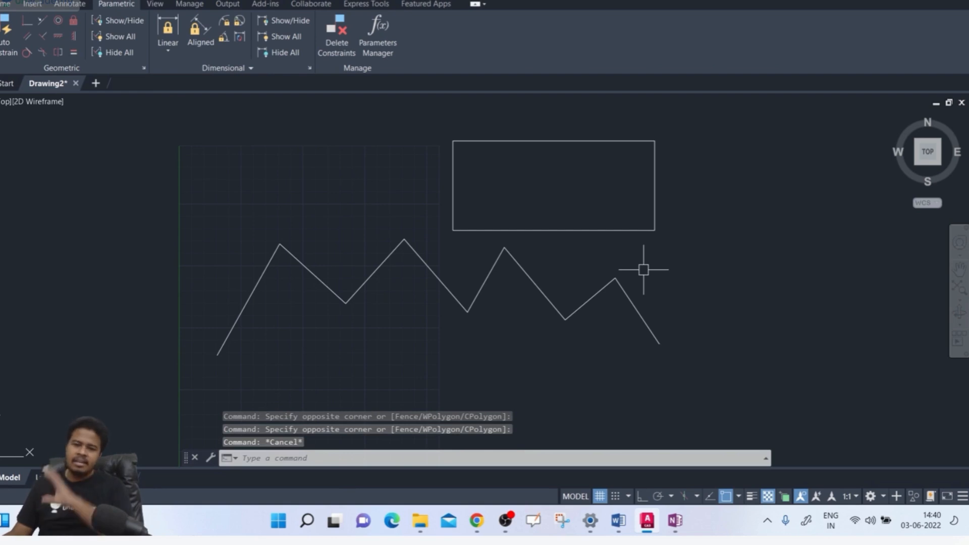
Select the exploded rectangle's lines at its upper-right corner with a crossing window.
scroll(637, 275, "down", 3)
middle_click_drag(653, 270, 564, 211)
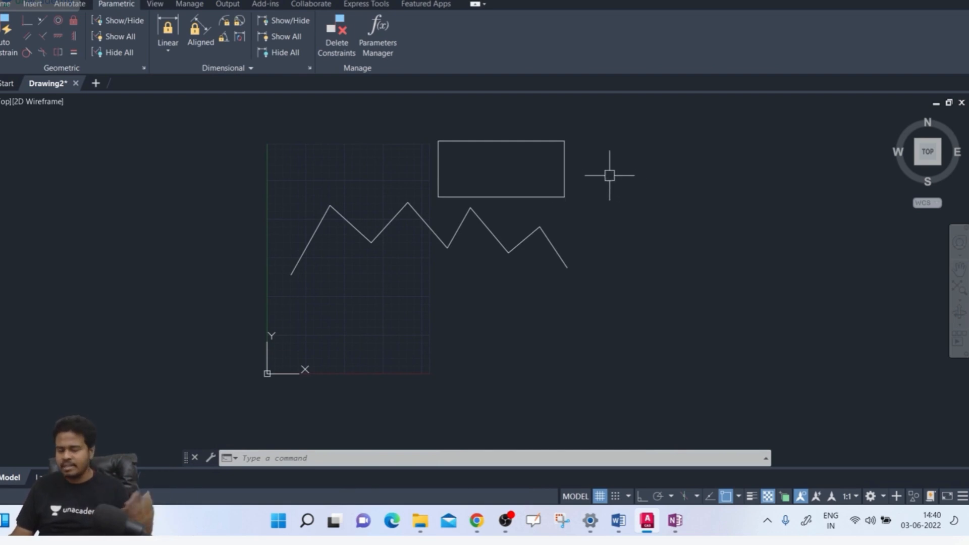
left_click(634, 126)
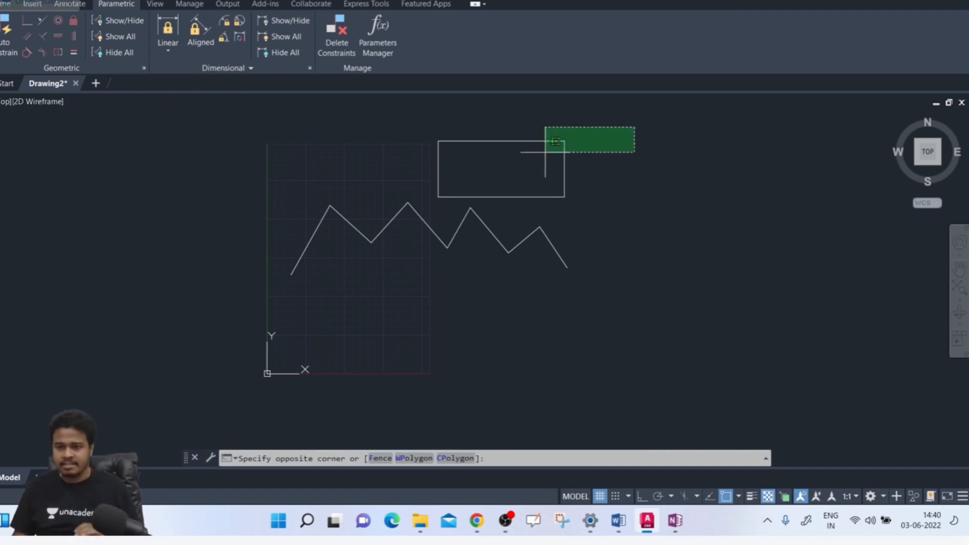